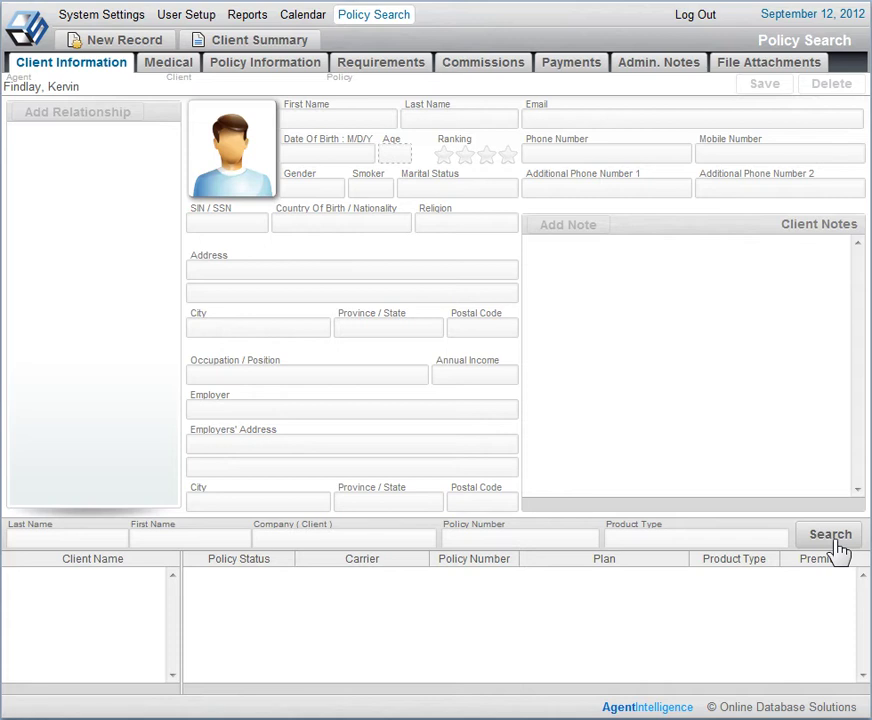
List all 188 clients and load the record with an in-force health and dental policy
click(837, 543)
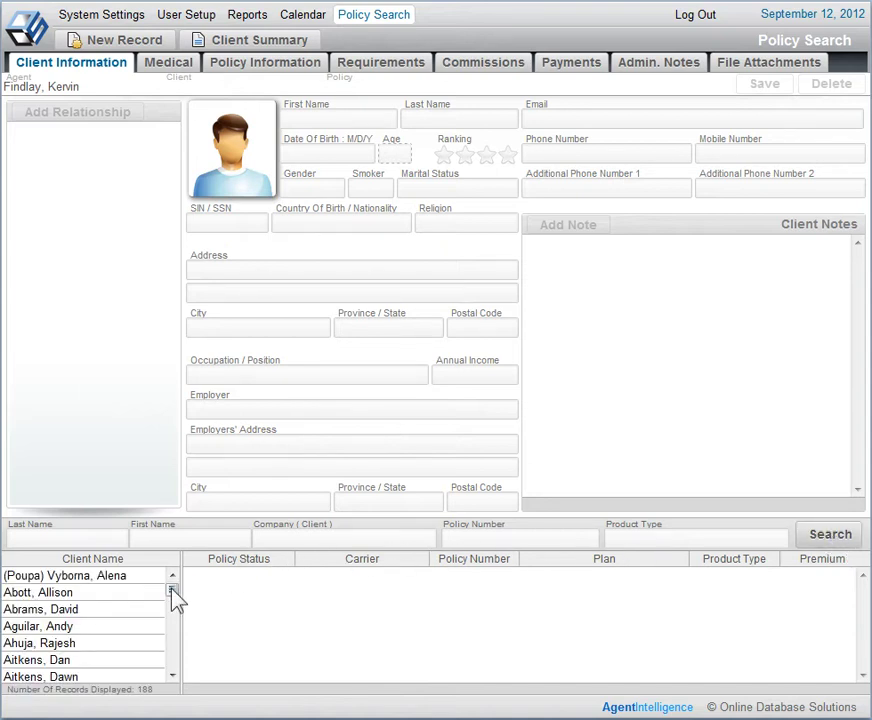
mouse_move(172, 592)
mouse_down()
mouse_move(175, 645)
mouse_move(178, 591)
mouse_up()
click(60, 645)
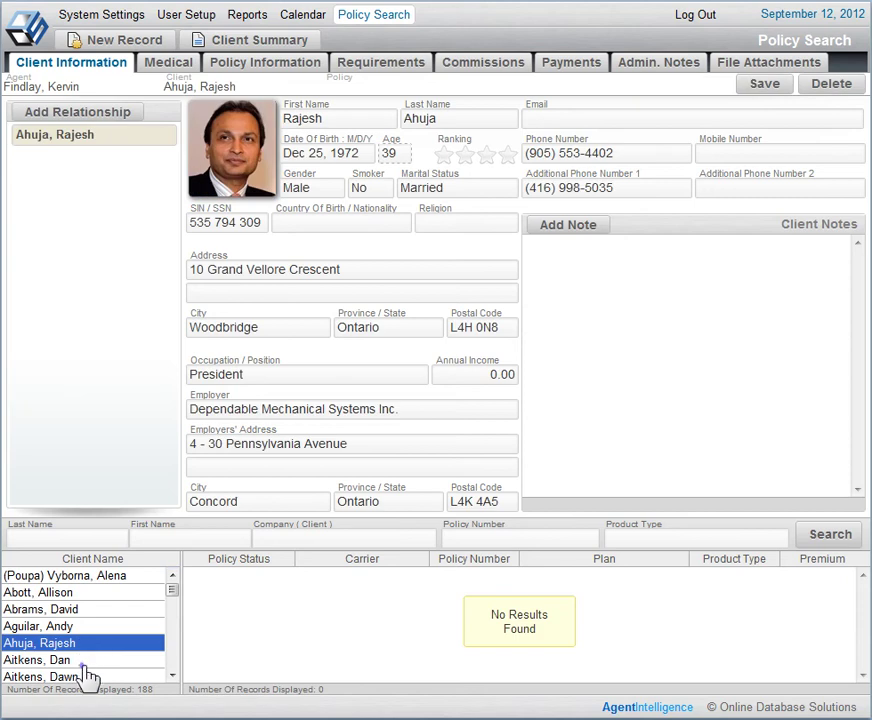
click(84, 664)
click(97, 614)
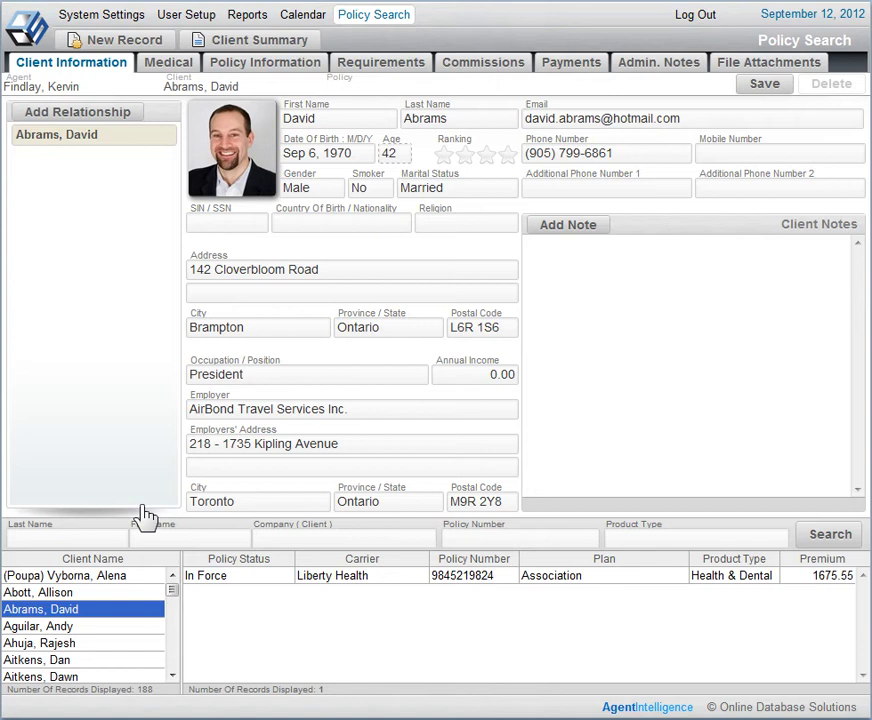
Create a blank New Client record from the New Record menu
click(166, 46)
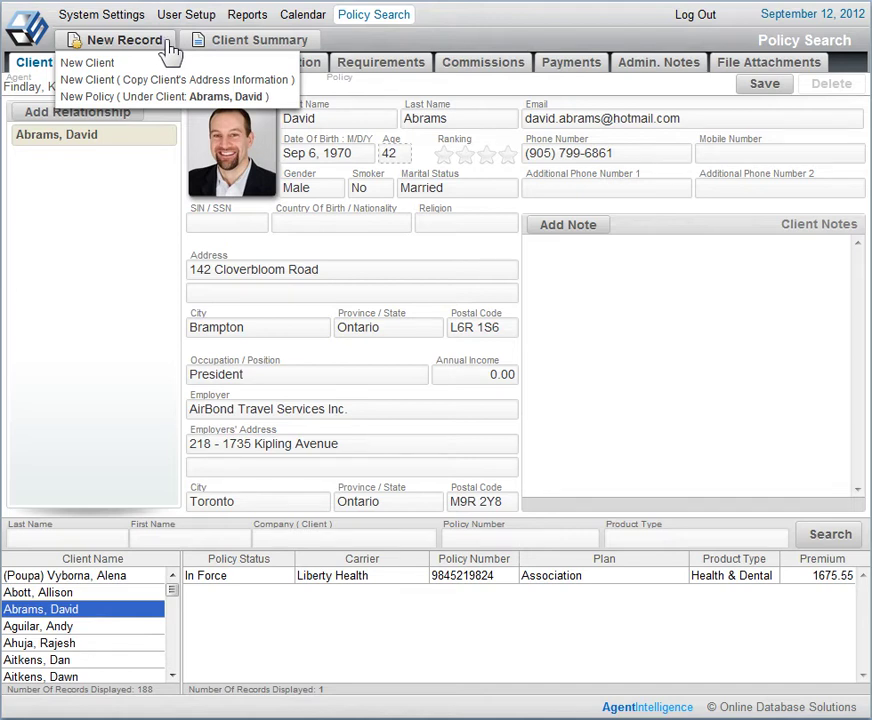
click(196, 64)
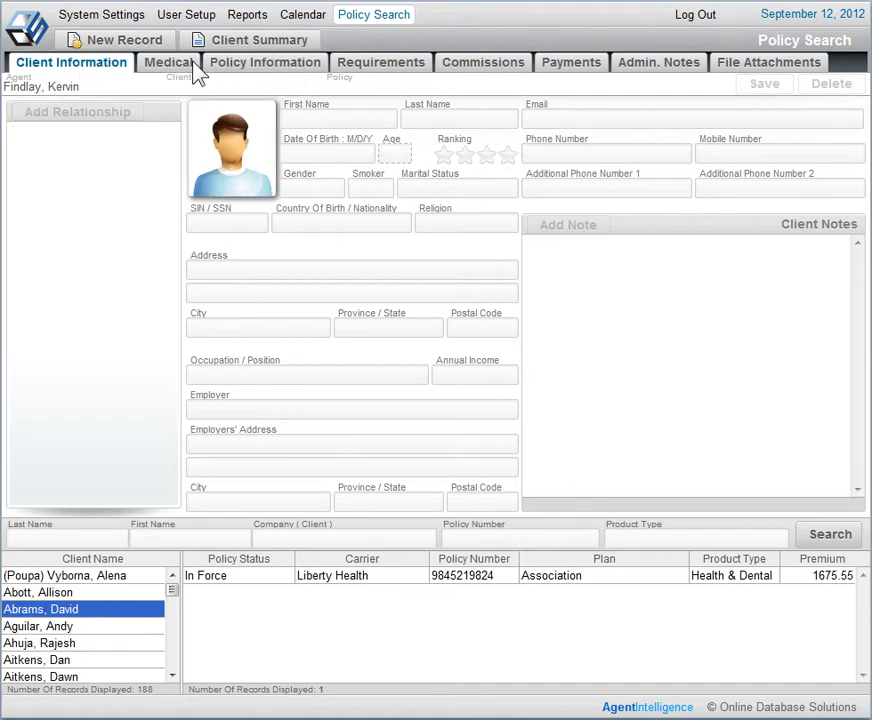
Enter the new client's first and last name and save the record
click(312, 119)
text(Jane)
click(498, 118)
text(Smith)
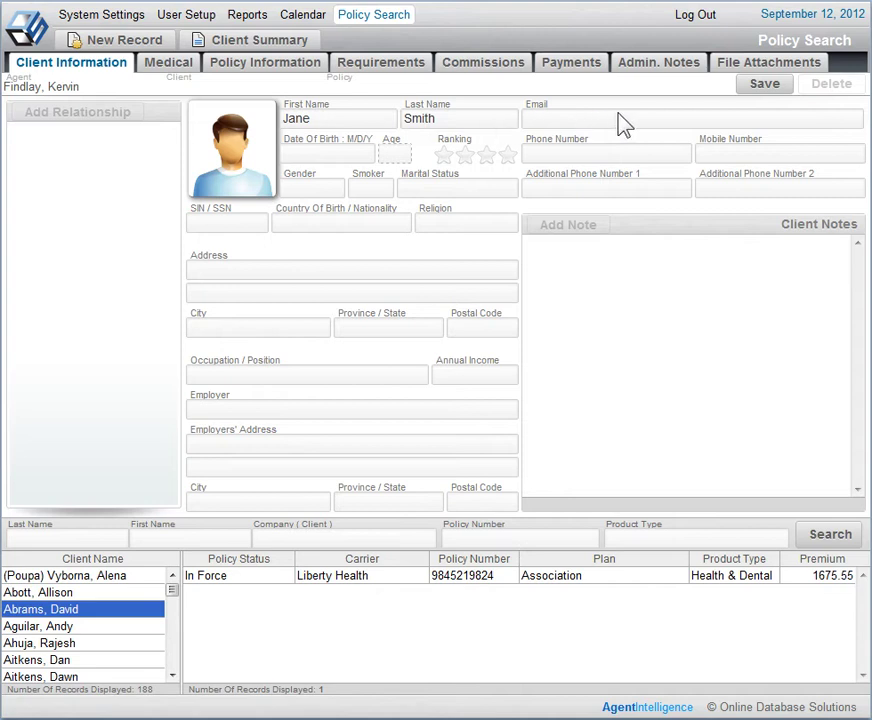
click(764, 88)
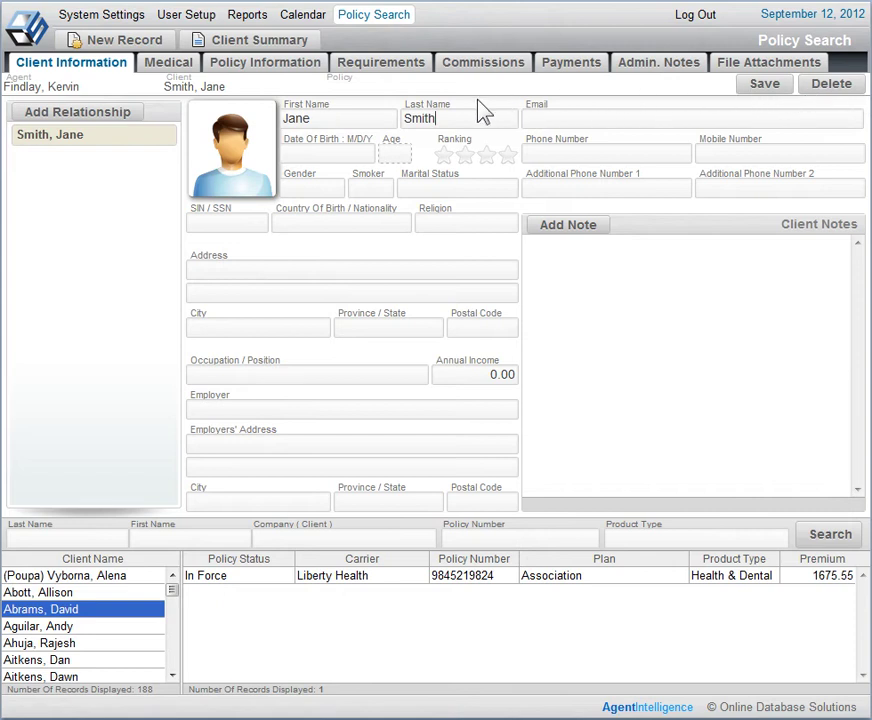
Set the date of birth to Mar 18, 1981, so the age shows 31
click(307, 155)
click(378, 179)
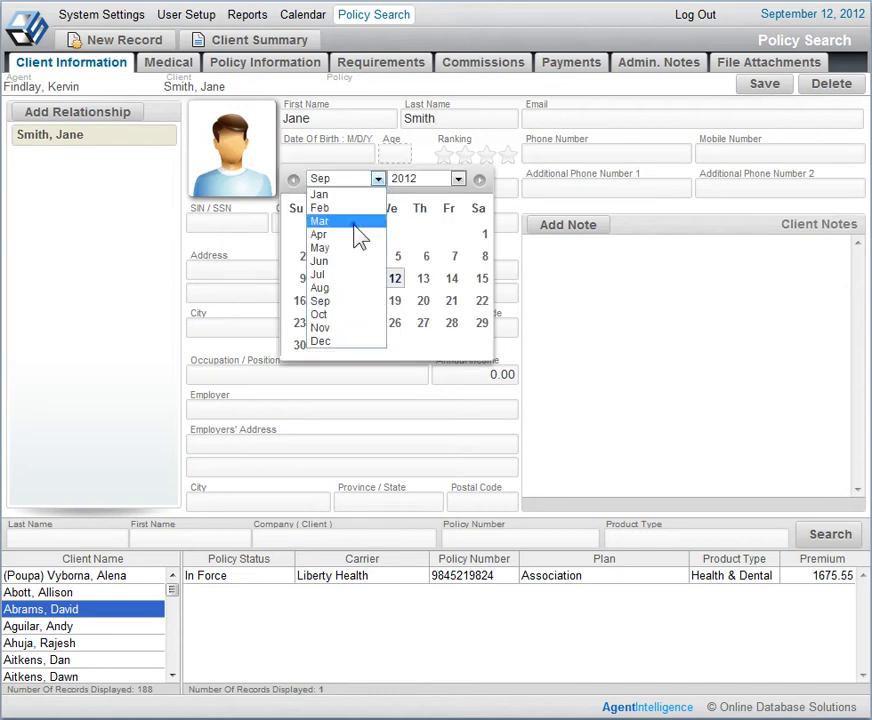
click(358, 221)
click(458, 179)
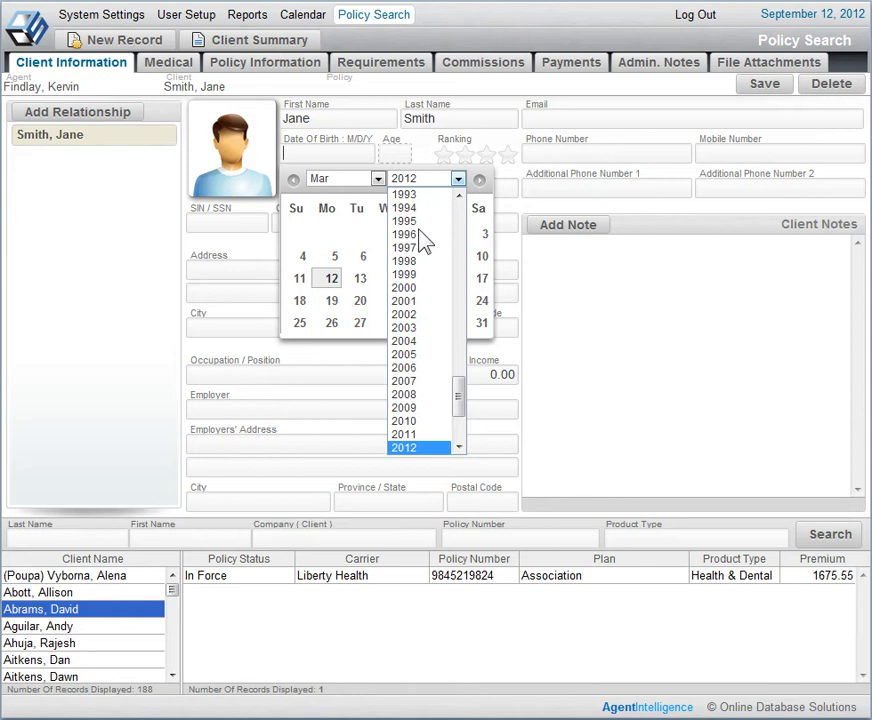
scroll(427, 250, up, 5)
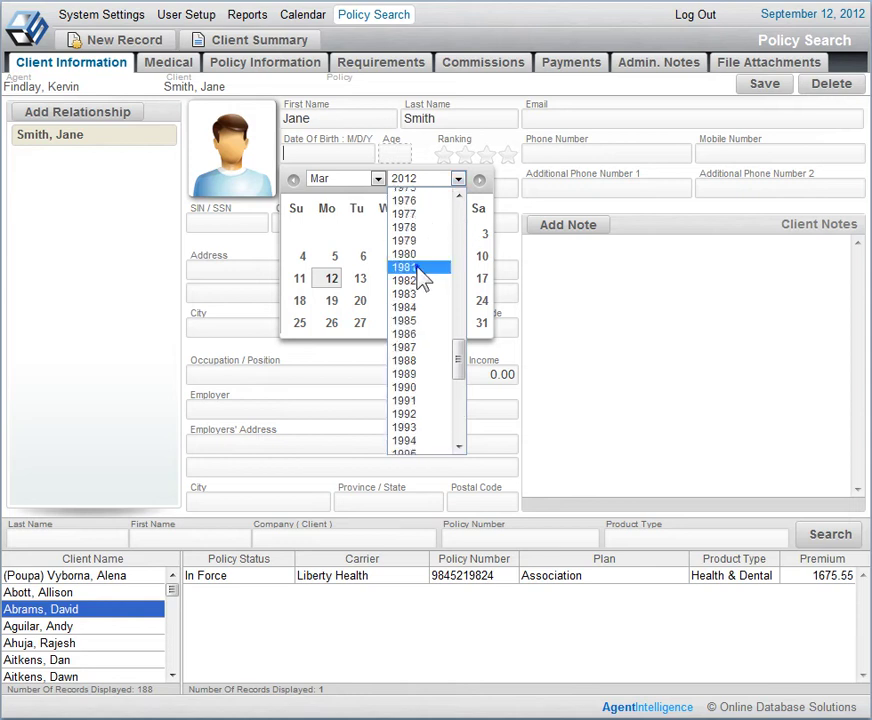
click(420, 267)
click(392, 280)
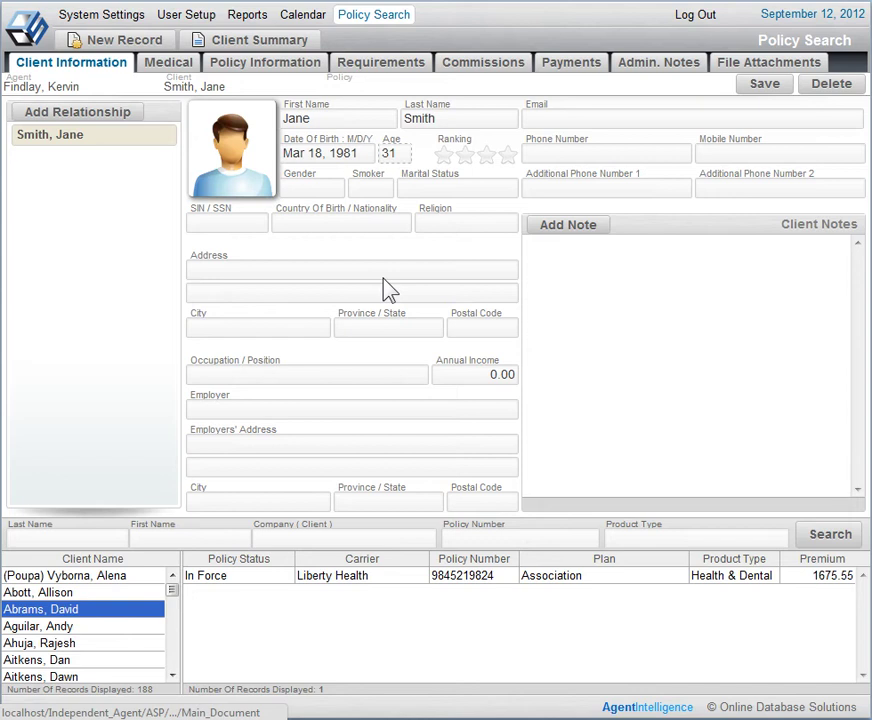
Give the client a four-star ranking
click(466, 155)
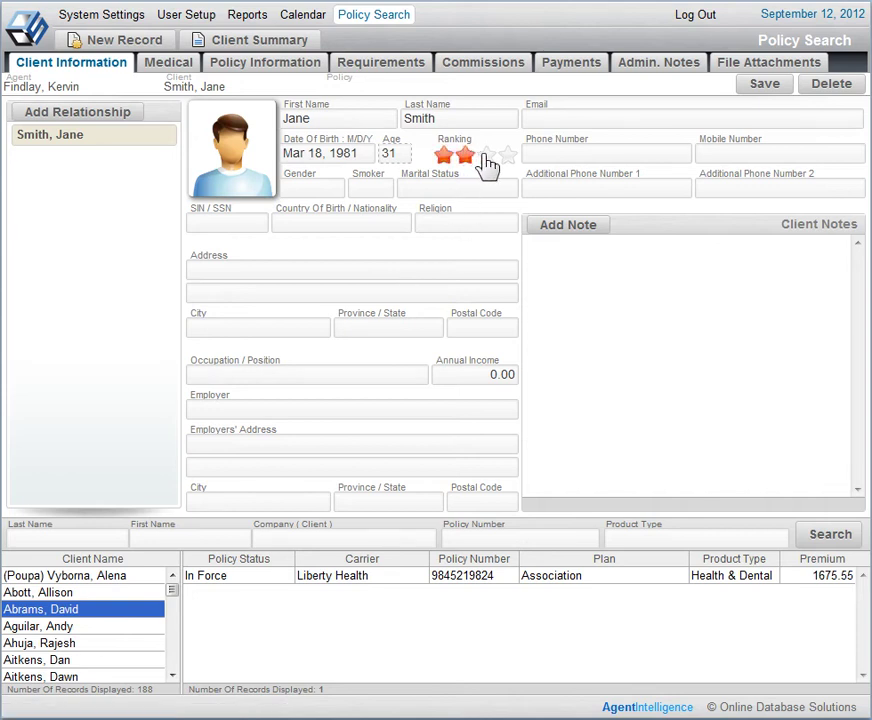
click(482, 156)
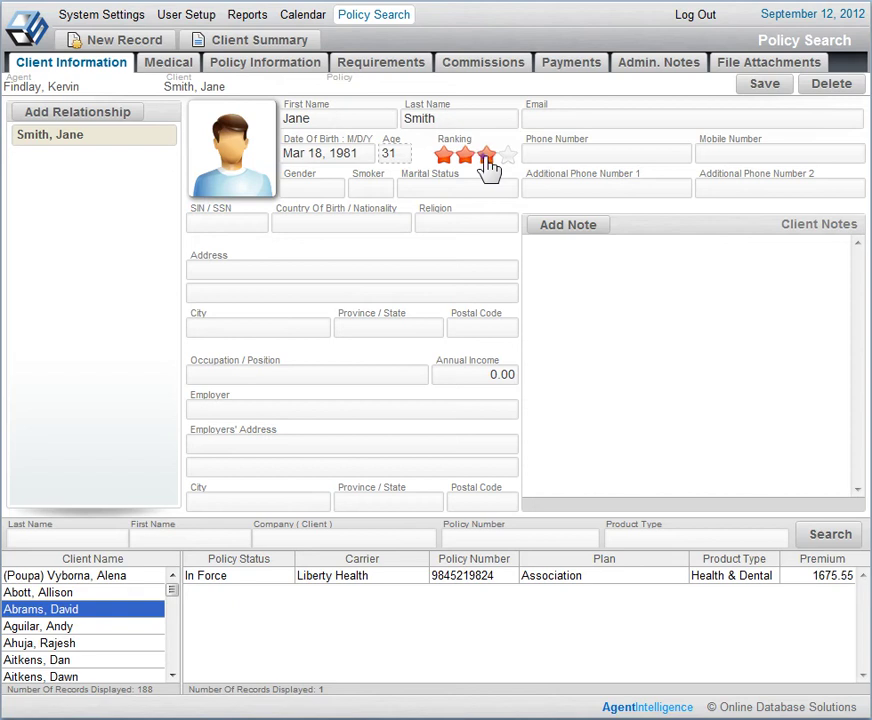
click(443, 157)
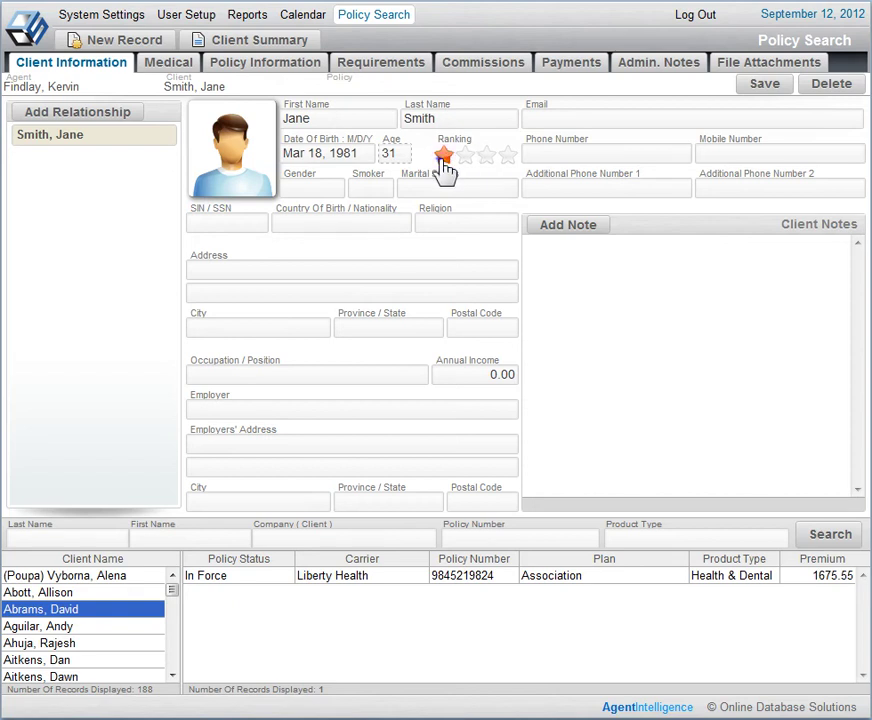
click(506, 157)
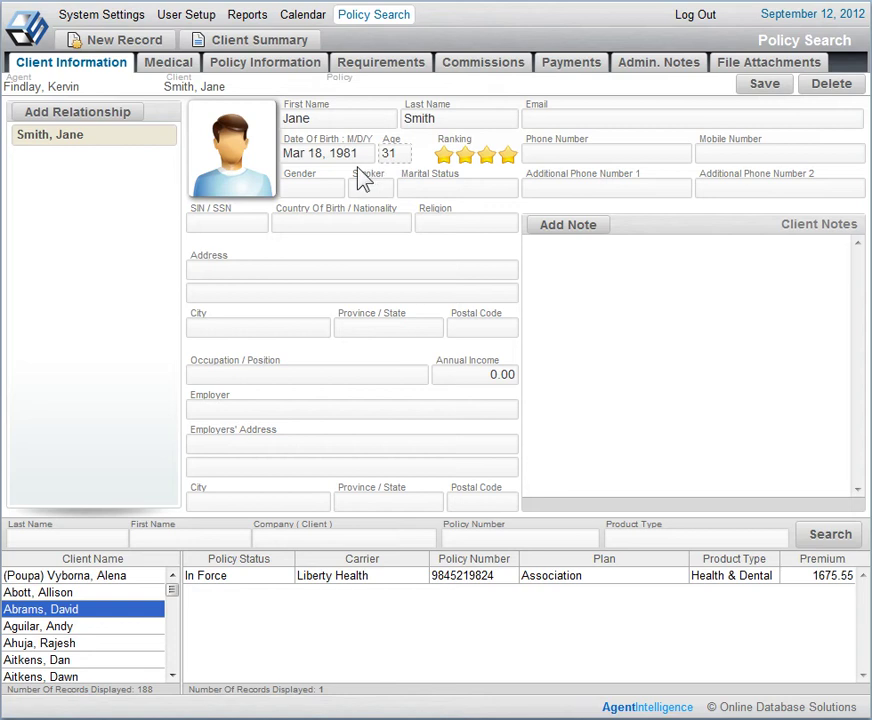
Choose Female in the Gender dropdown, switching the photo to a female avatar
click(308, 188)
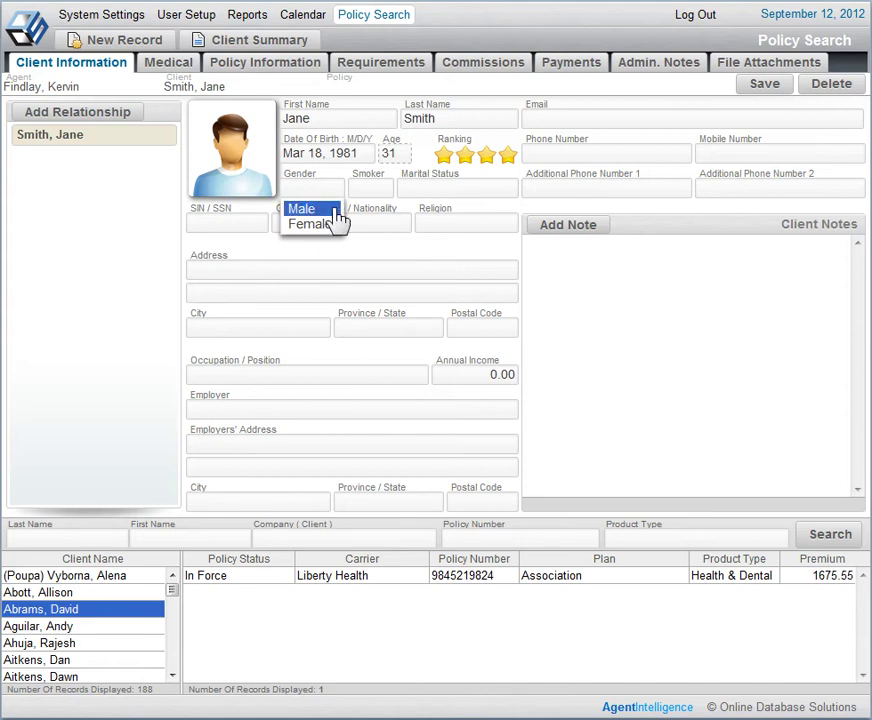
click(338, 222)
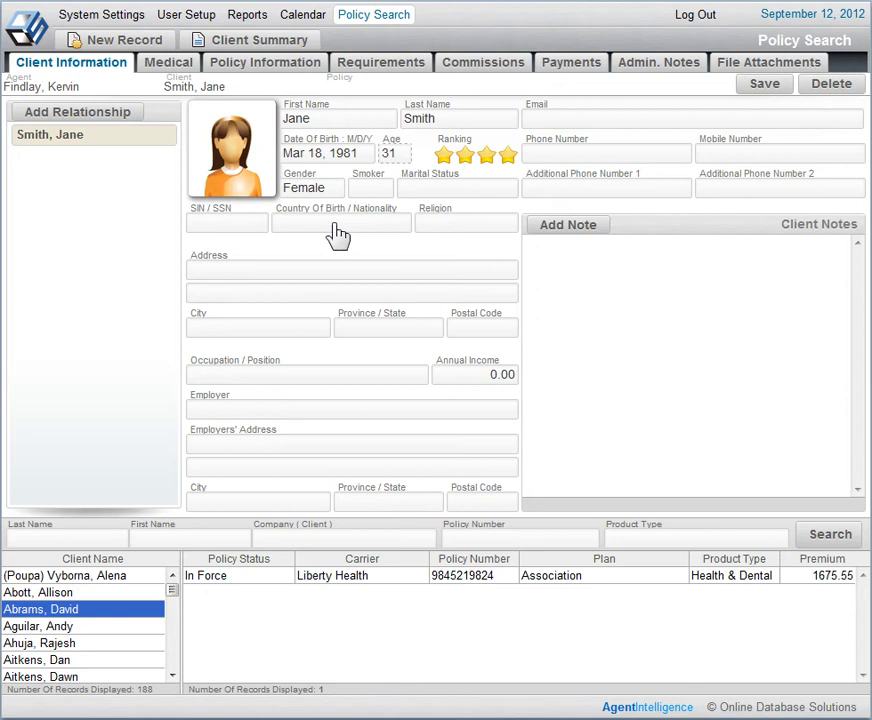
Load the smiling blonde woman's portrait file into the crop preview
click(232, 172)
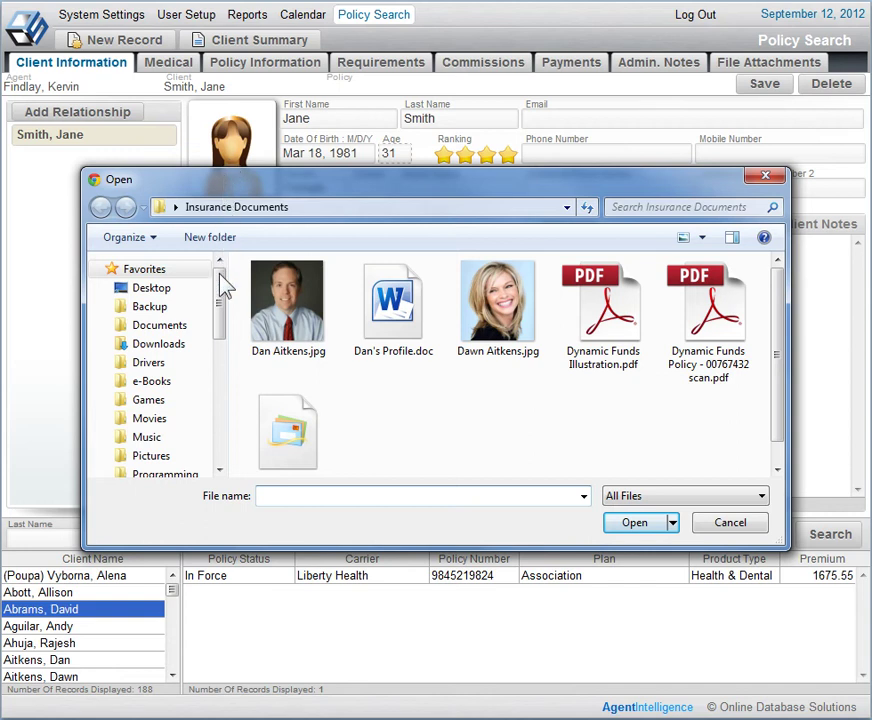
mouse_move(222, 288)
mouse_down()
mouse_move(222, 381)
mouse_move(219, 285)
mouse_up()
click(513, 330)
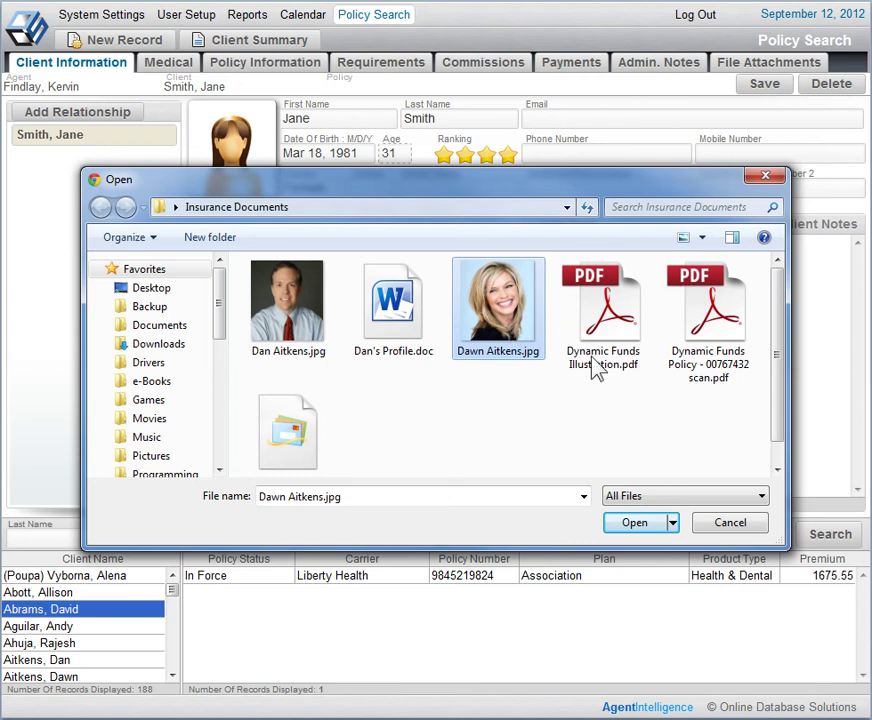
click(636, 526)
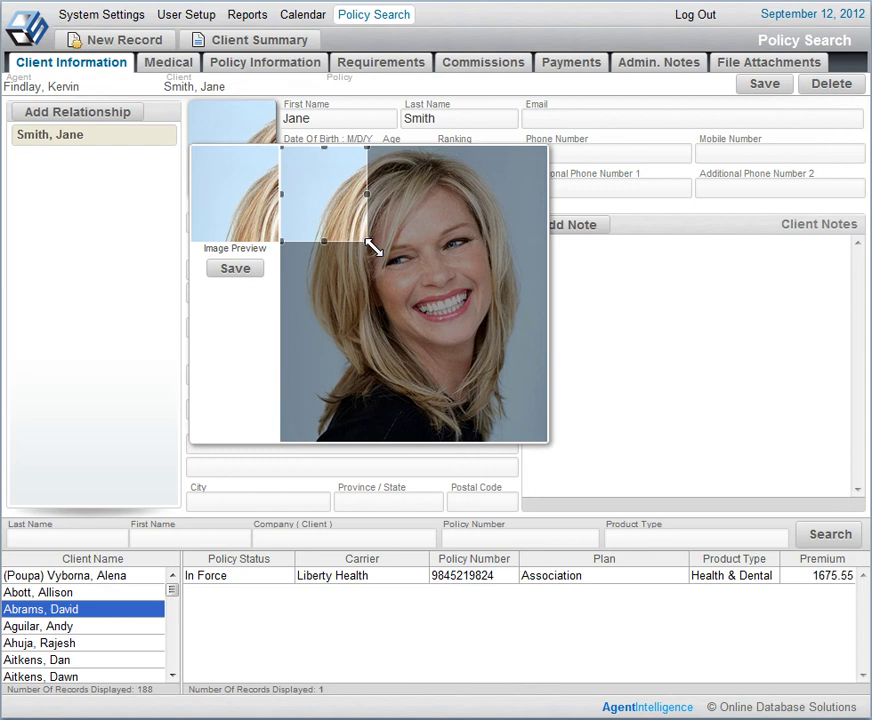
Crop the portrait to head and shoulders and save it as the profile picture
drag(373, 248, 436, 336)
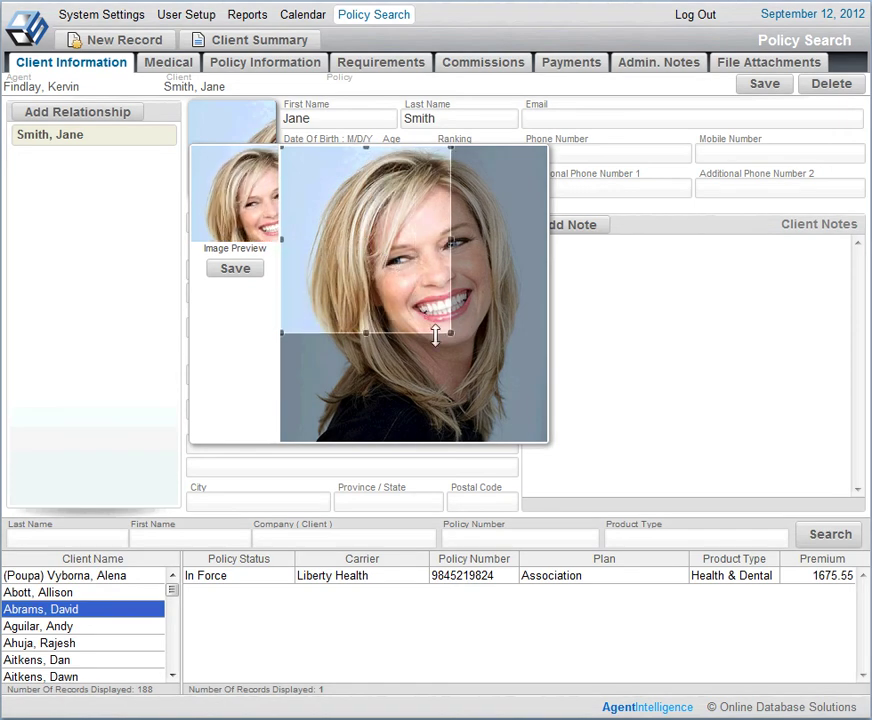
mouse_move(436, 336)
mouse_down()
mouse_move(538, 452)
mouse_move(370, 270)
mouse_up()
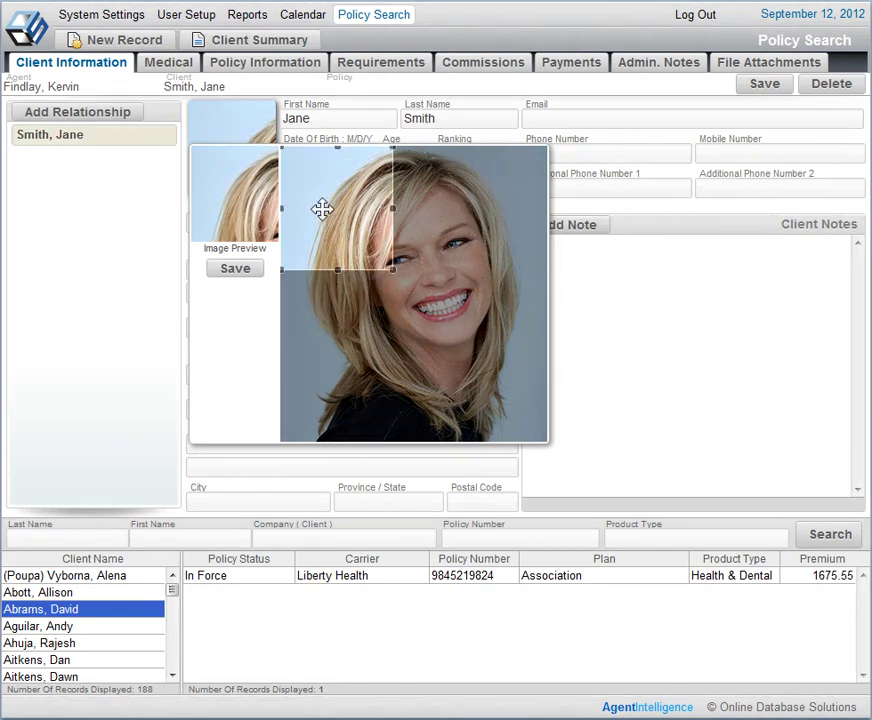
mouse_move(327, 214)
mouse_down()
mouse_move(459, 346)
mouse_move(348, 249)
mouse_move(325, 210)
mouse_up()
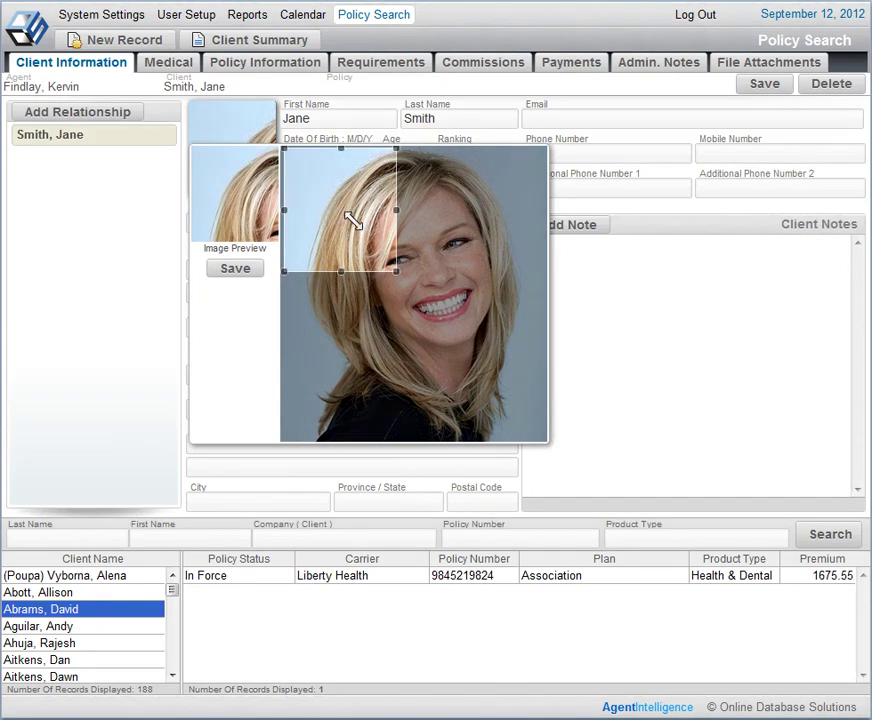
mouse_move(398, 272)
mouse_down()
mouse_move(455, 358)
mouse_move(500, 410)
mouse_move(532, 430)
mouse_up()
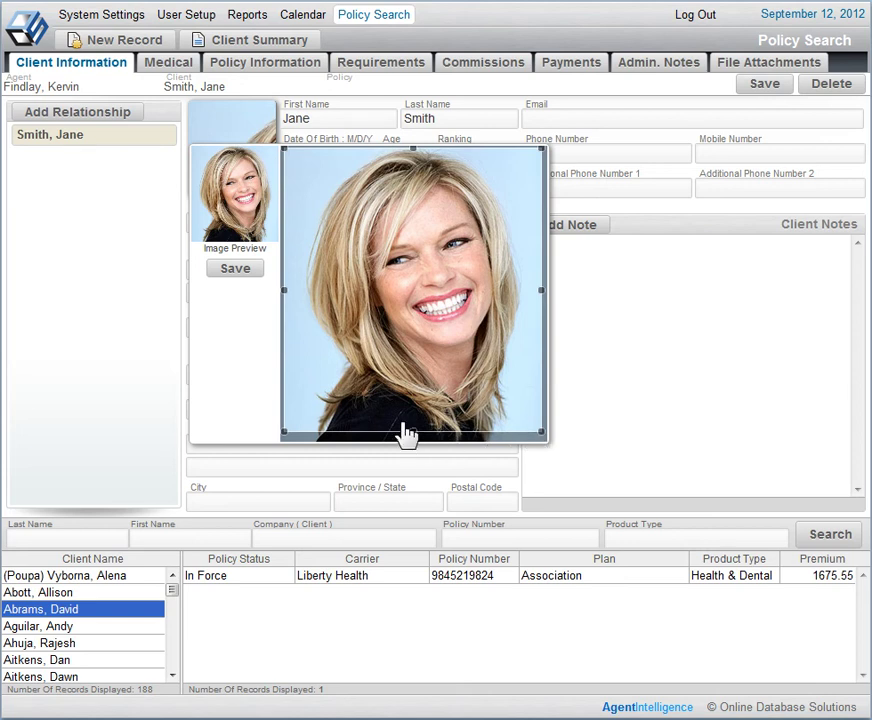
click(233, 271)
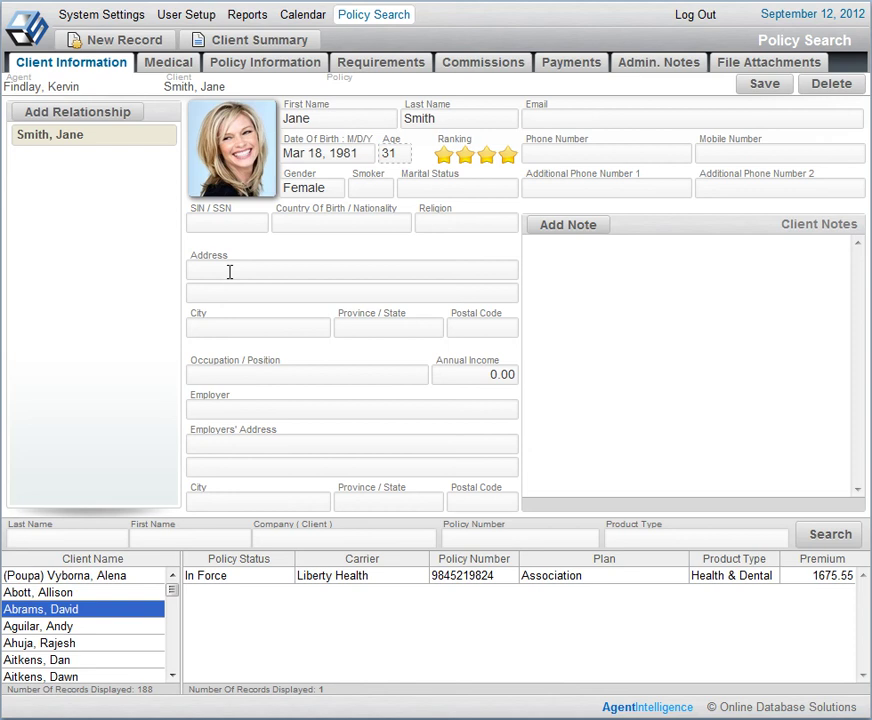
Enter marital status 's', set country of birth to Canada, and save the client
click(418, 190)
text(s)
click(310, 224)
text(can)
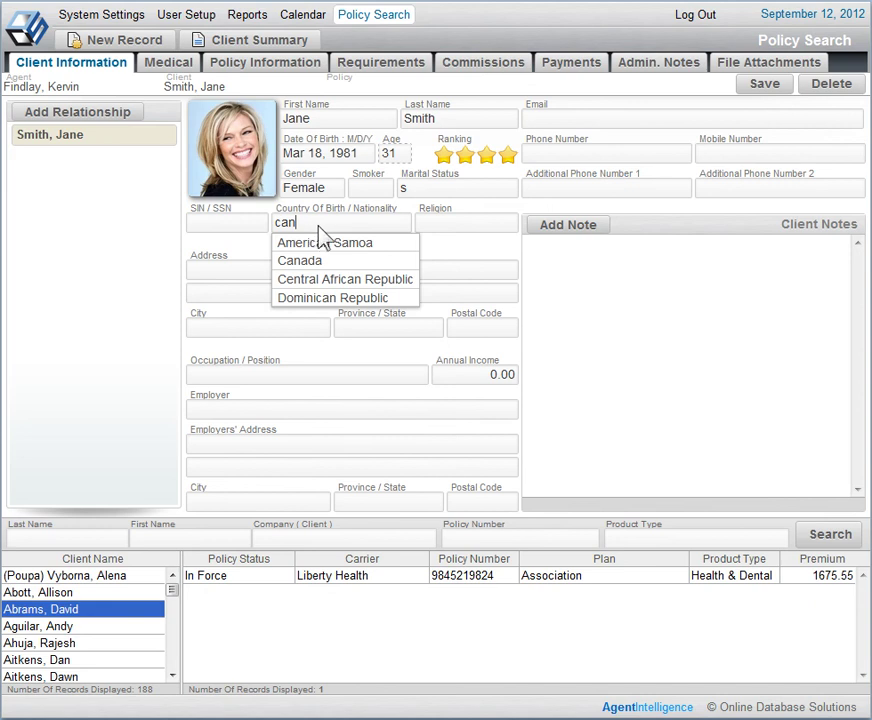
click(334, 264)
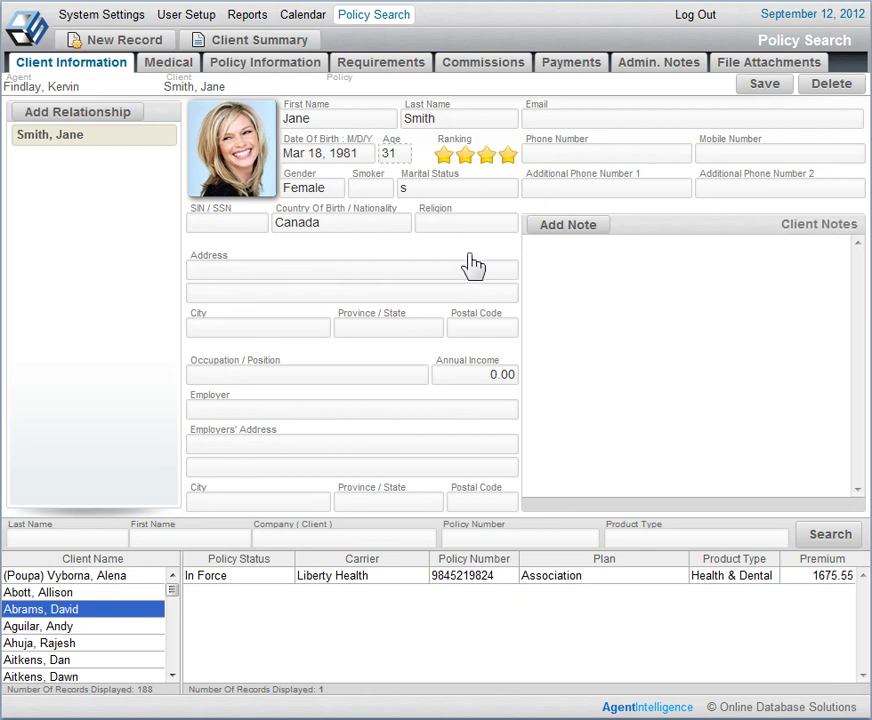
click(761, 87)
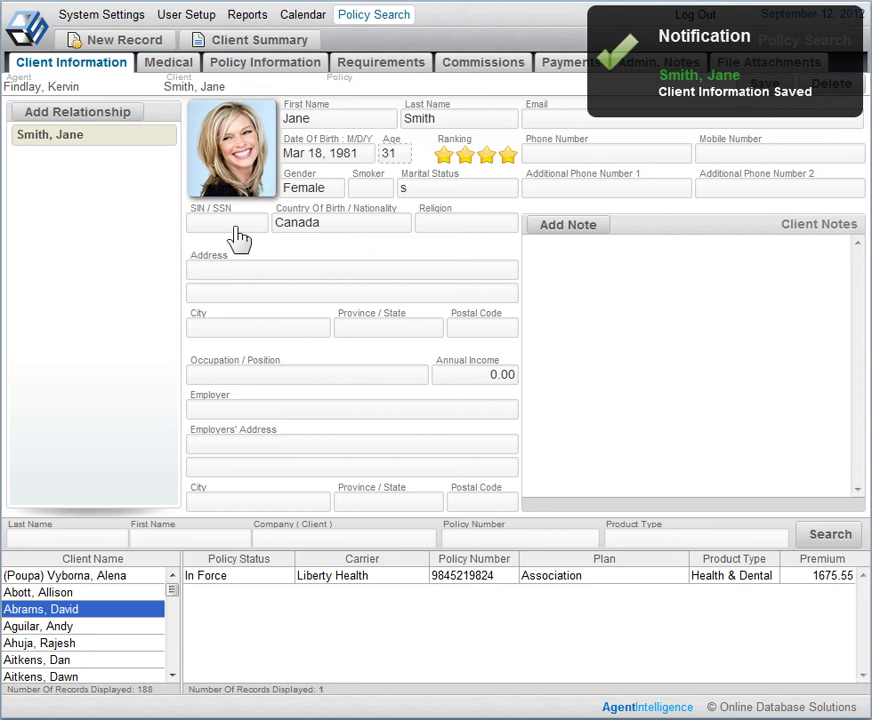
Start a new client that copies an existing client's address and phone number
click(90, 645)
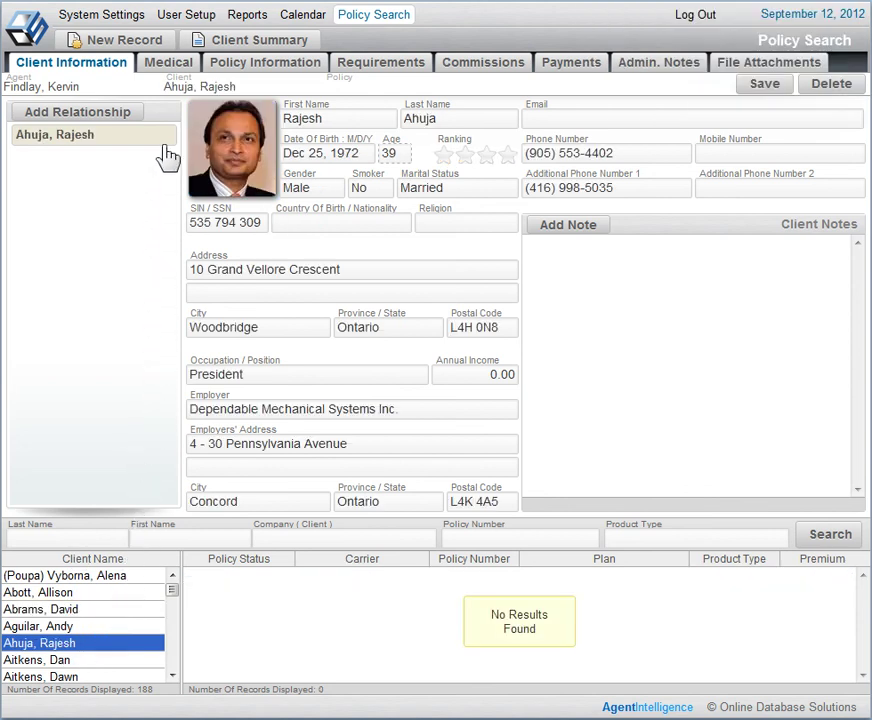
click(170, 43)
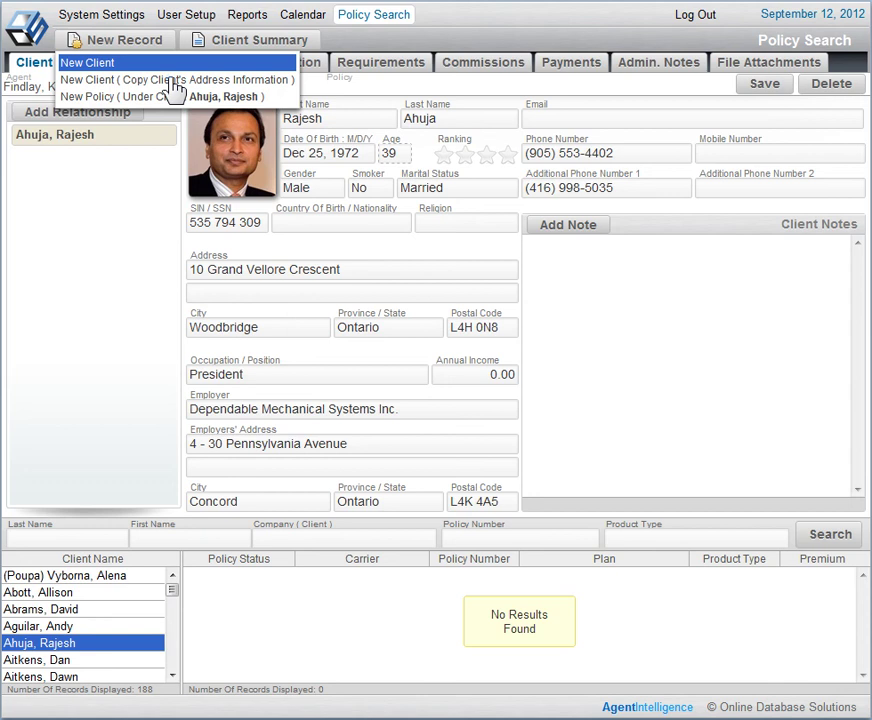
click(173, 80)
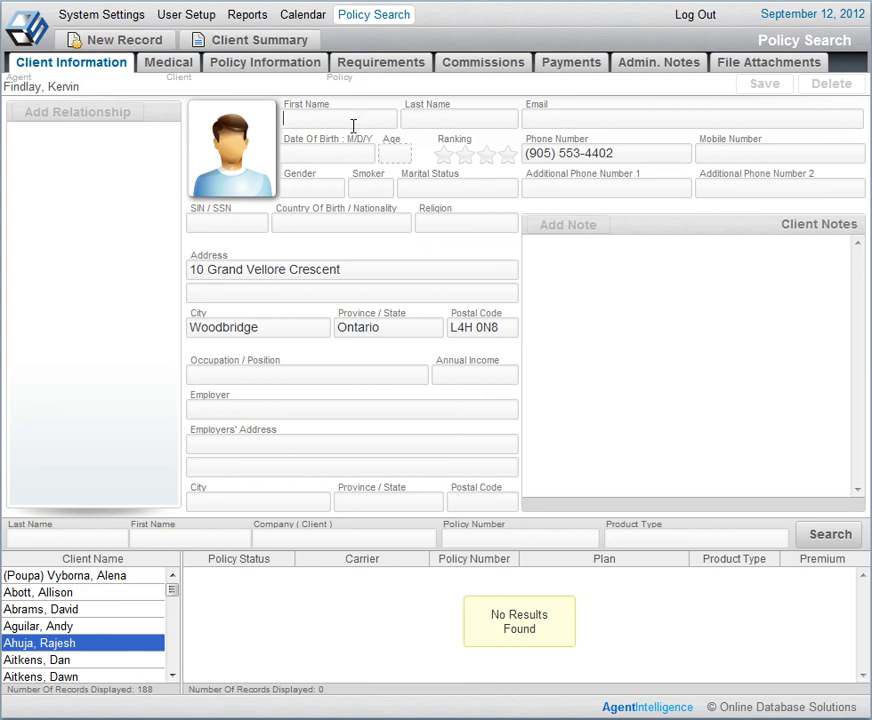
click(411, 270)
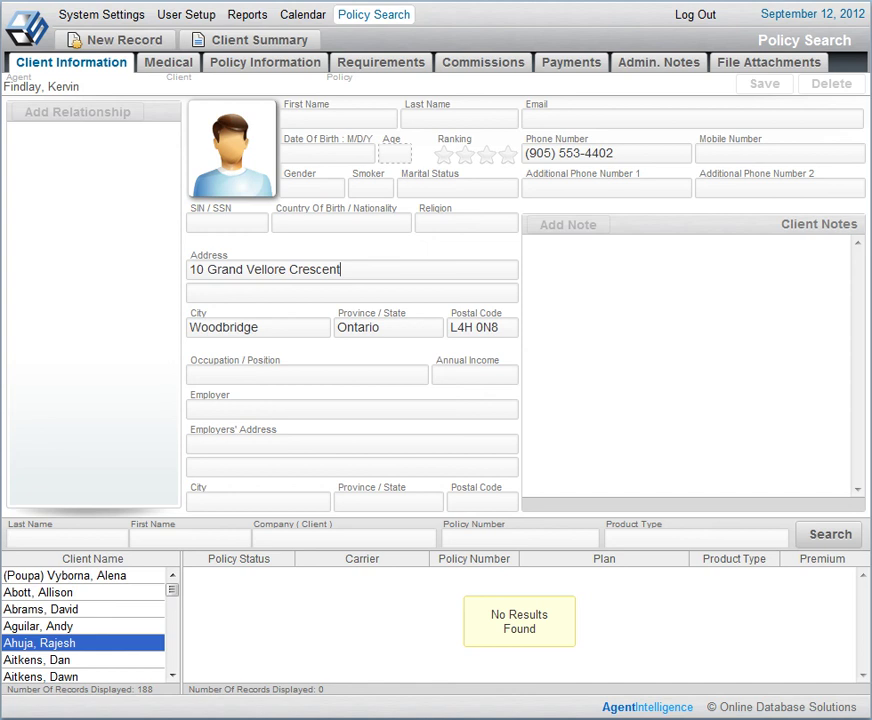